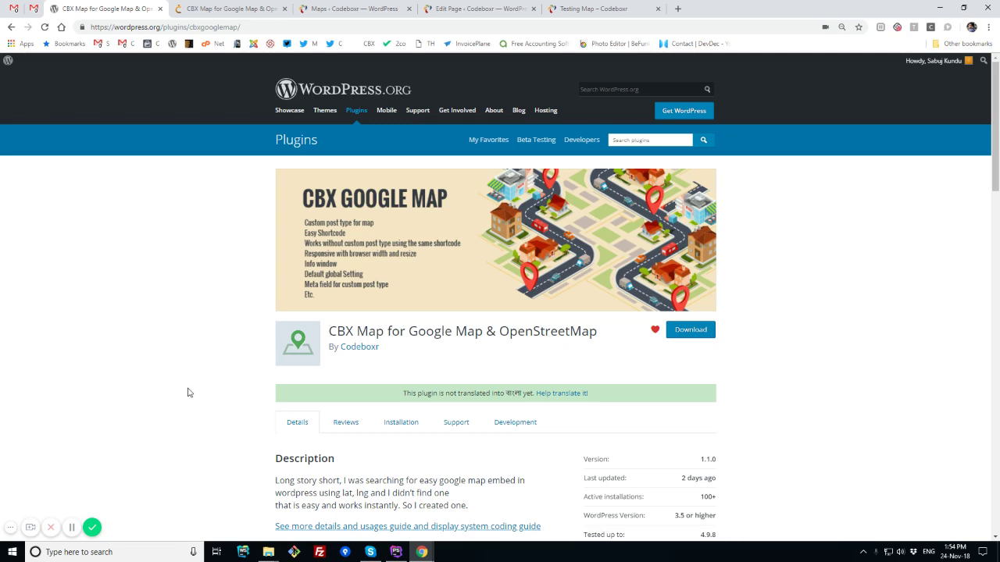
Review the CBX Map plugin page, and copy the Bashundhara City Shopping Complex map's shortcode from the site's maps list.
{"action": "scroll", "coordinate": [187, 393], "scroll_direction": "down", "scroll_amount": 7}
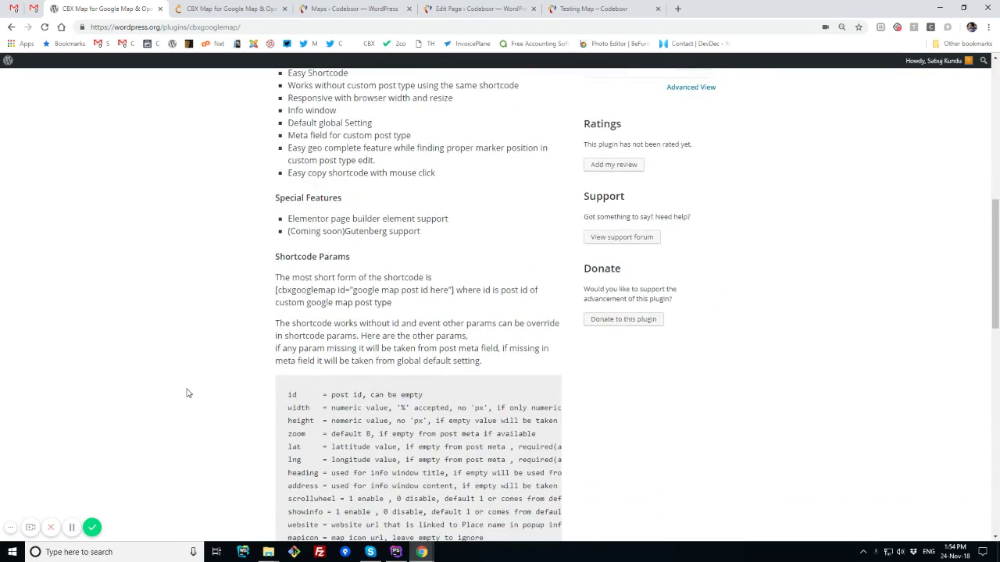
{"action": "scroll", "coordinate": [187, 393], "scroll_direction": "up", "scroll_amount": 5}
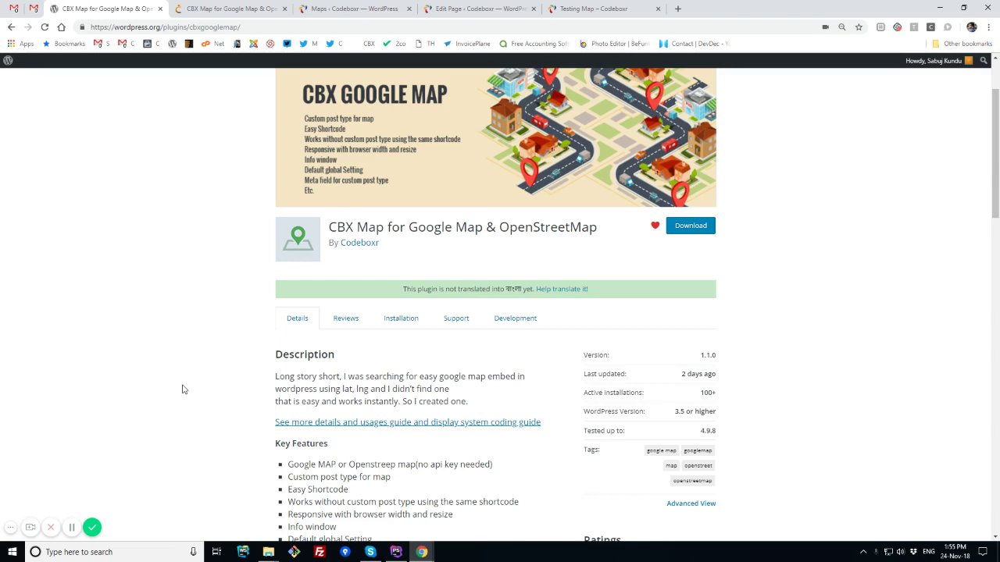
{"action": "left_click", "coordinate": [326, 8]}
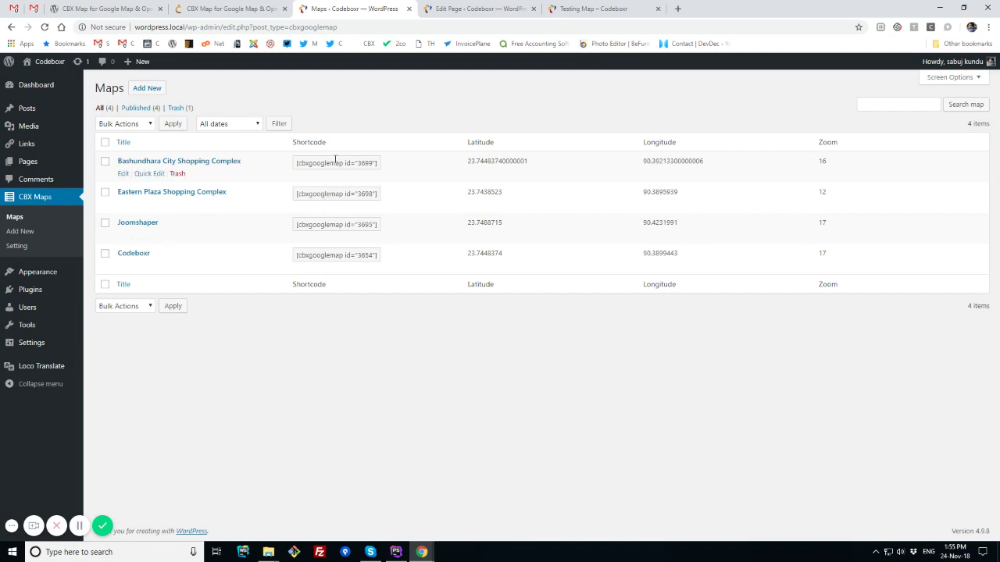
{"action": "left_click", "coordinate": [321, 163]}
{"action": "key", "text": "ctrl+c"}
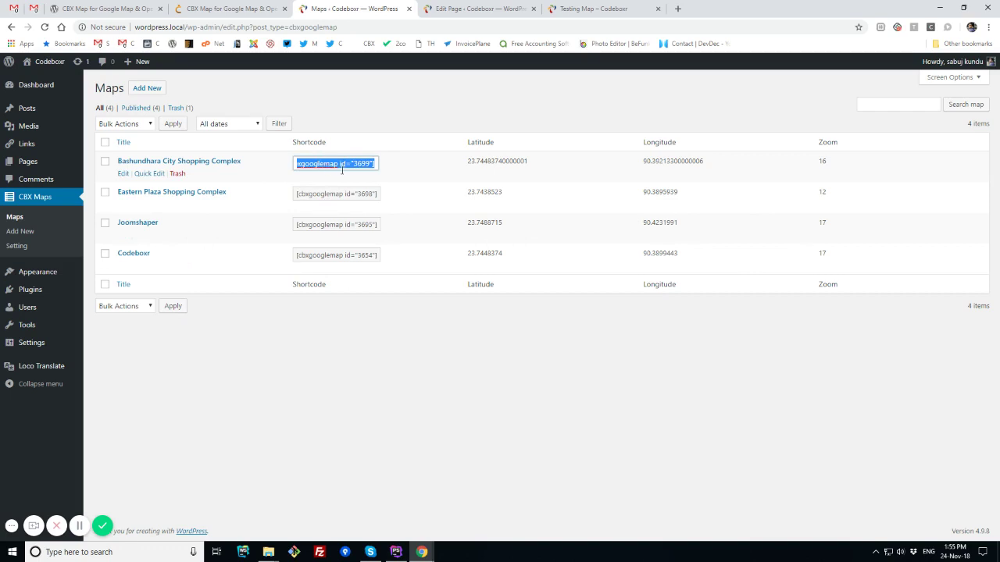
Insert the shortcode [cbxgooglemap id="3699"] into the Testing Map page, update it, and reload the public page to check the map.
{"action": "left_click", "coordinate": [462, 9]}
{"action": "right_click", "coordinate": [174, 212]}
{"action": "right_click", "coordinate": [139, 245]}
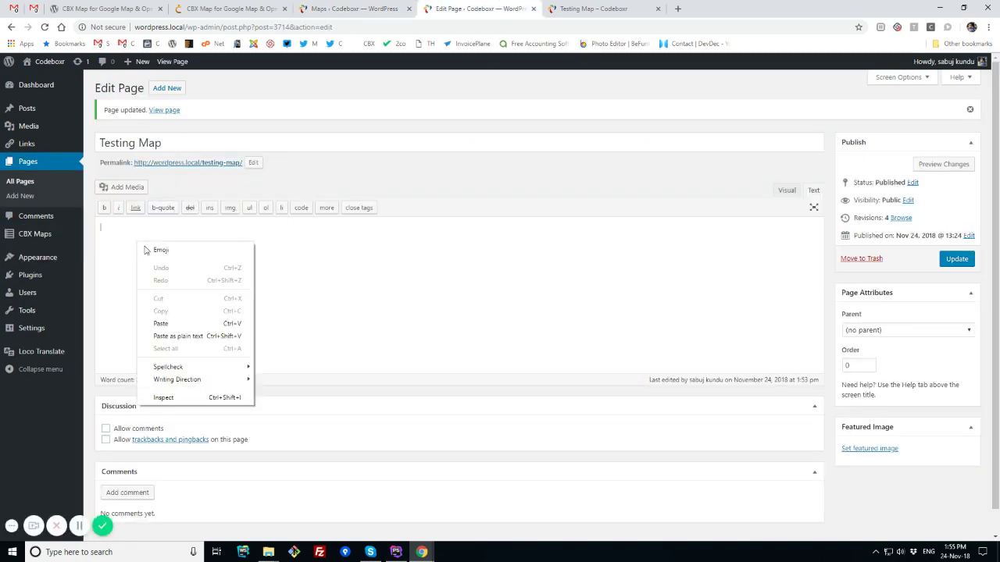
{"action": "left_click", "coordinate": [160, 323]}
{"action": "left_click", "coordinate": [953, 260]}
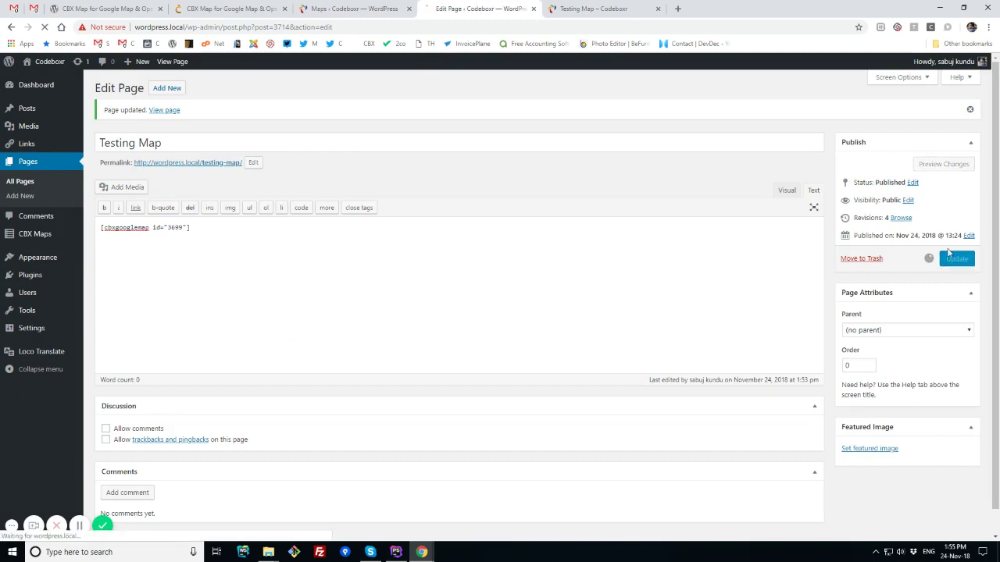
{"action": "left_click", "coordinate": [598, 9]}
{"action": "left_click", "coordinate": [44, 28]}
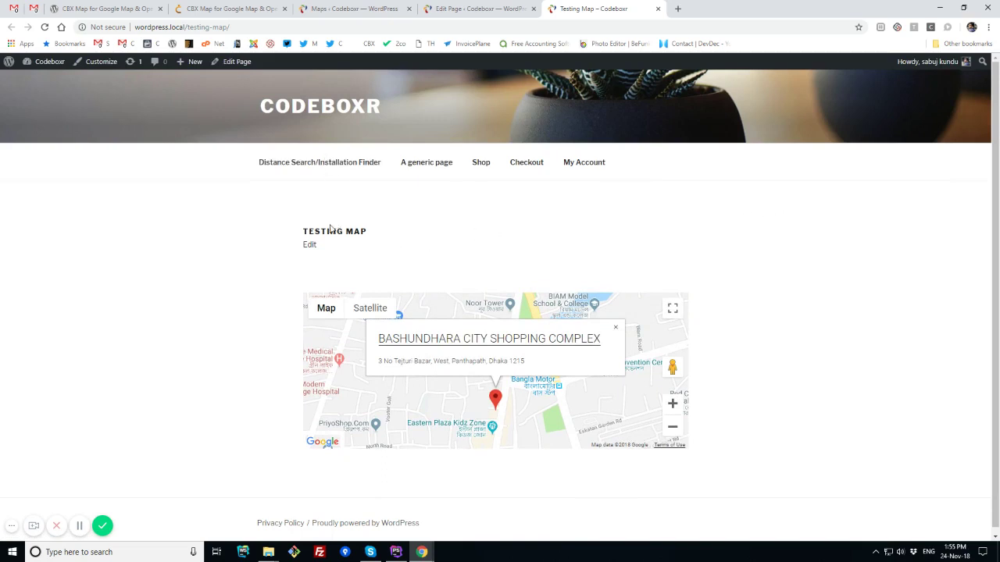
Review the CBX Maps default configuration, including map source, zoom level and size, and return to the maps list.
{"action": "left_click", "coordinate": [326, 7]}
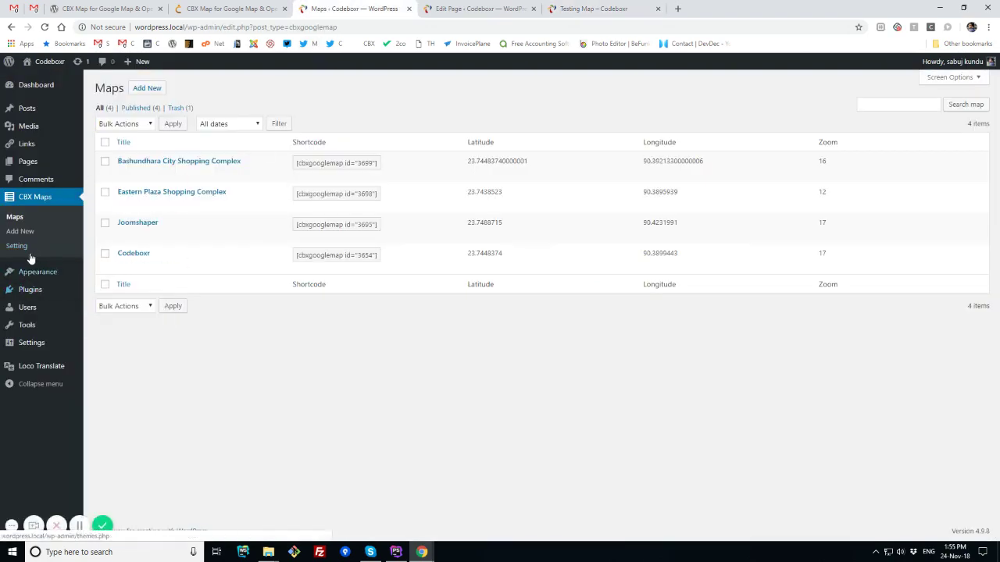
{"action": "left_click", "coordinate": [30, 246]}
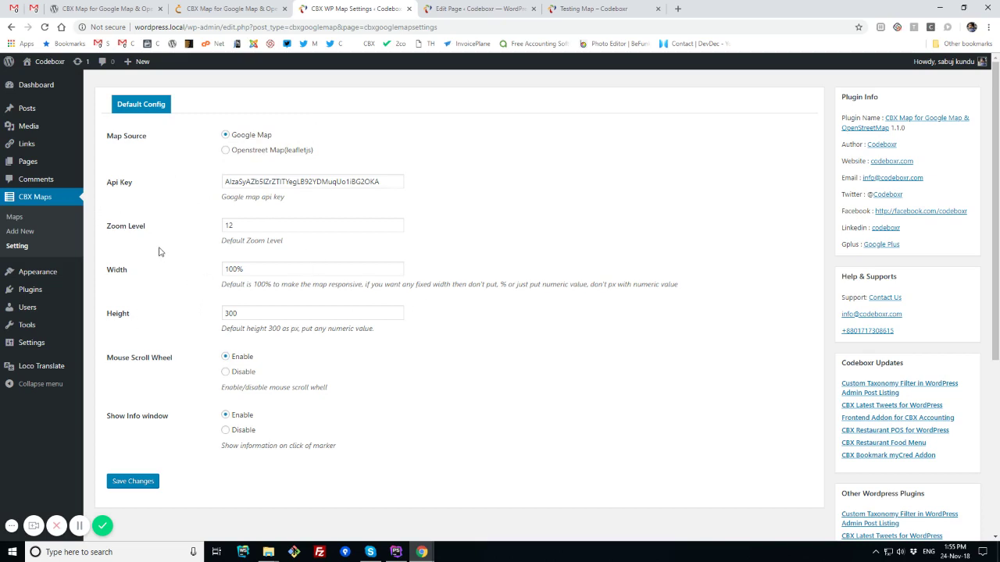
{"action": "left_click", "coordinate": [14, 216]}
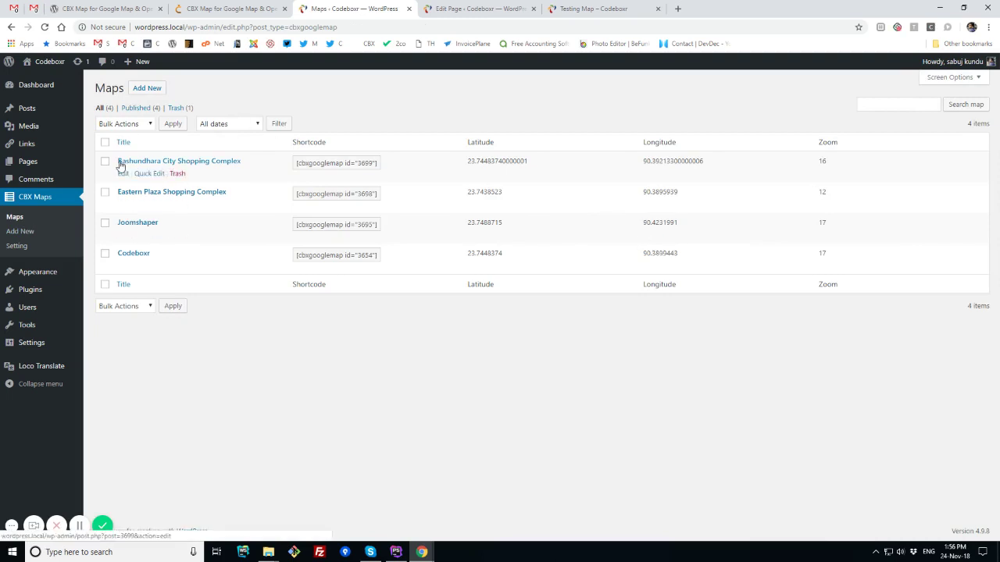
{"action": "left_click", "coordinate": [145, 94]}
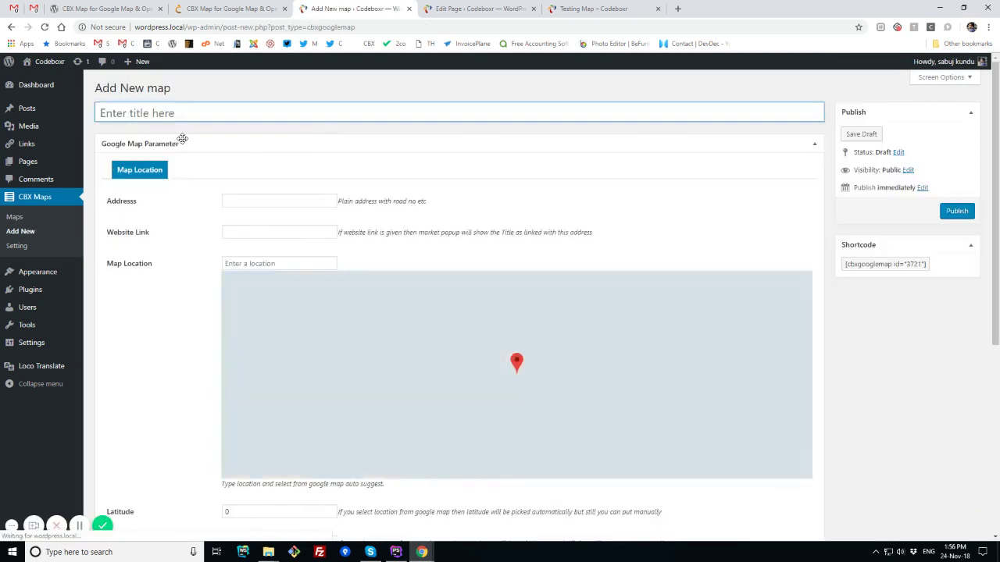
{"action": "type", "text": "Codeboxr"}
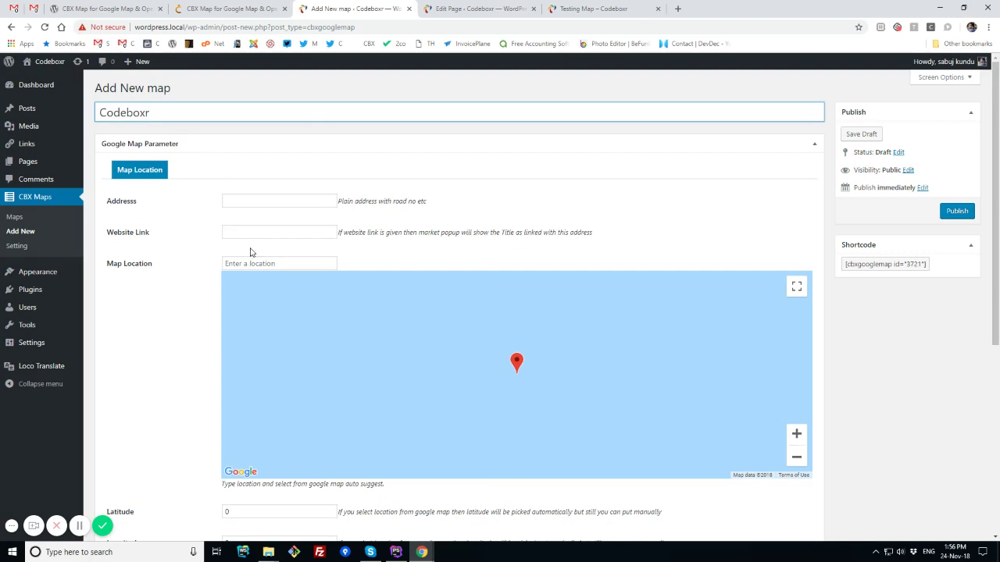
{"action": "left_click", "coordinate": [254, 213]}
{"action": "left_click", "coordinate": [250, 201]}
{"action": "left_click", "coordinate": [228, 220]}
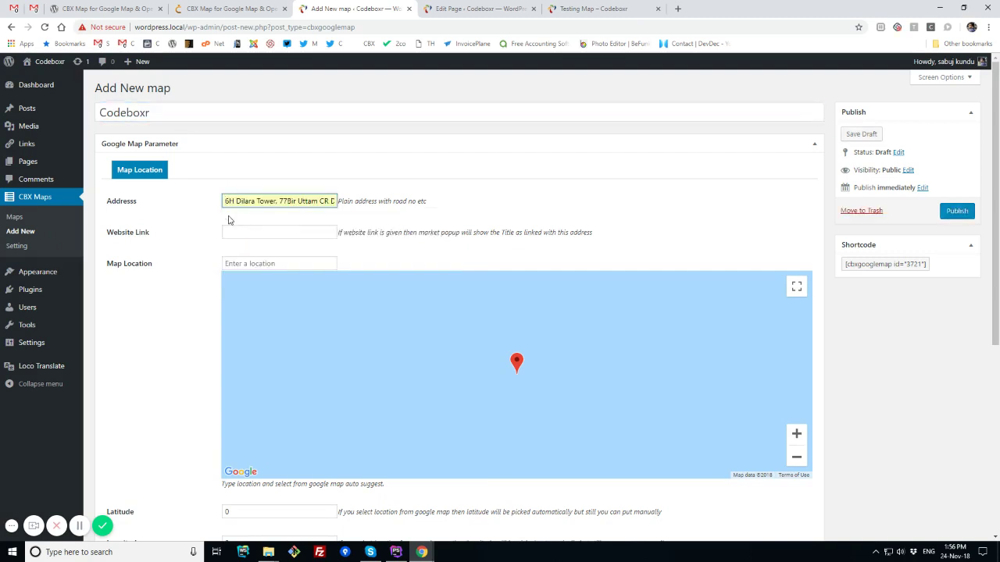
{"action": "left_click", "coordinate": [255, 228]}
{"action": "left_click", "coordinate": [246, 250]}
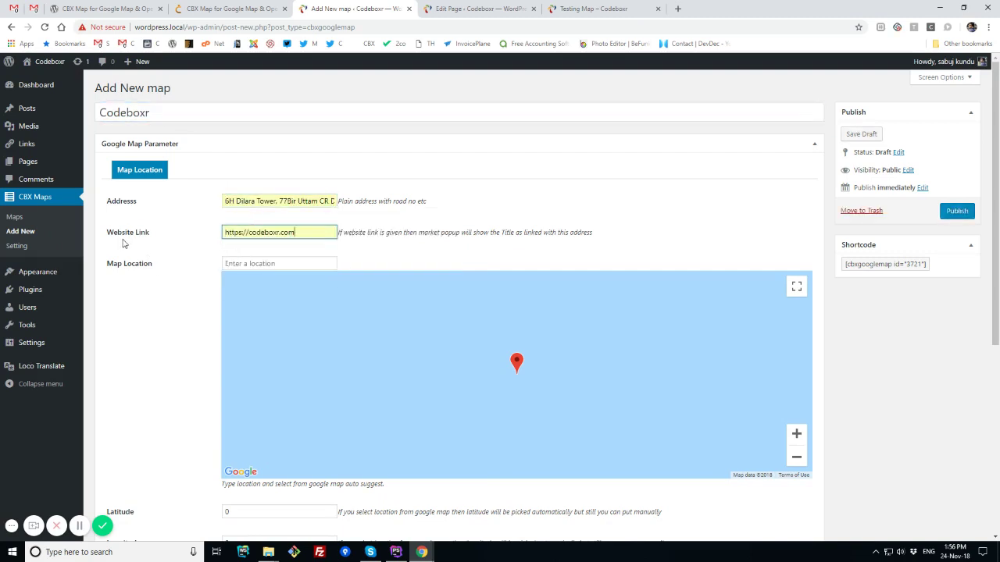
{"action": "left_click", "coordinate": [957, 211]}
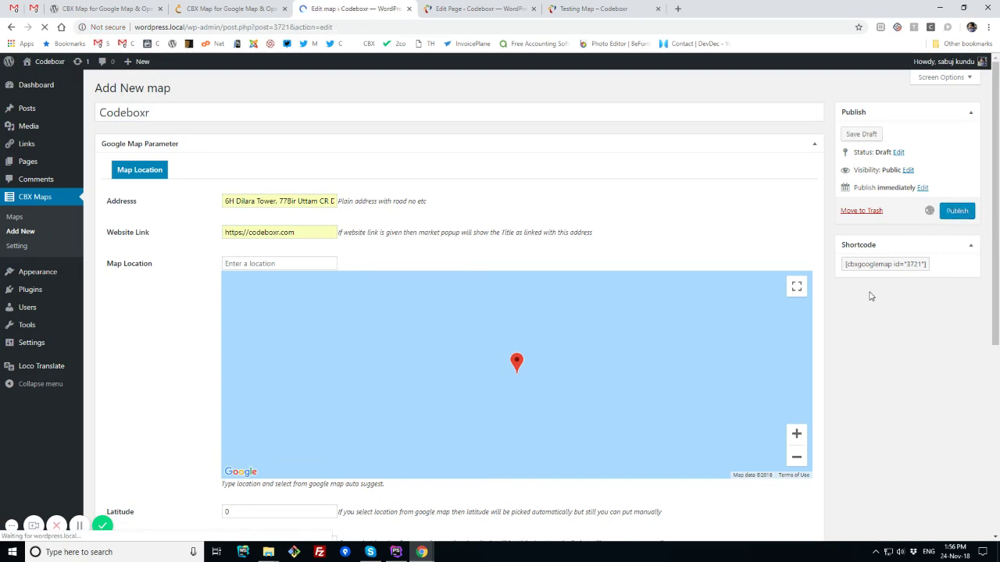
Set the map location to the suggested Codeboxr place in Dhaka, Bangladesh, and zoom the map in to level 16.
{"action": "left_click", "coordinate": [269, 294]}
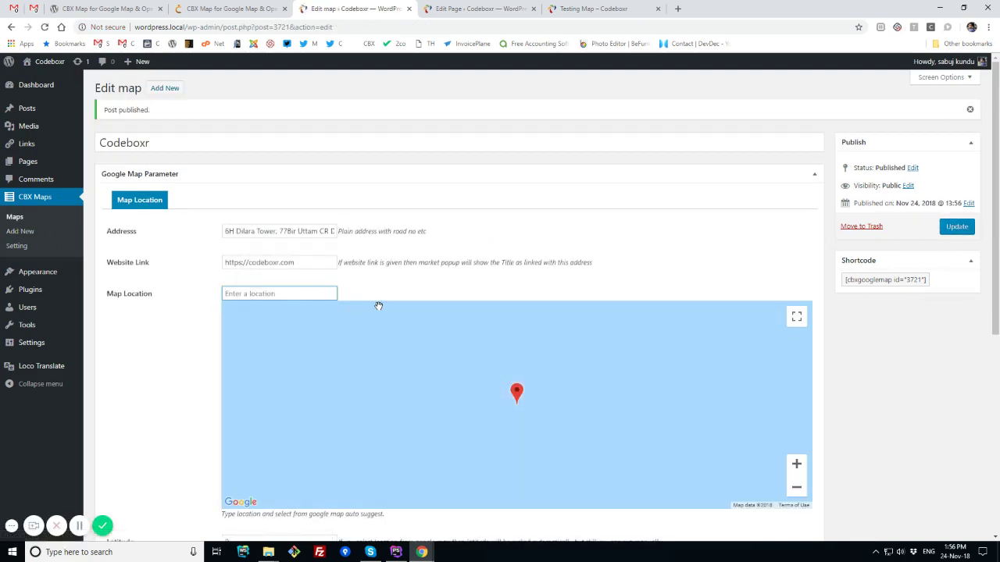
{"action": "type", "text": "codeboxr"}
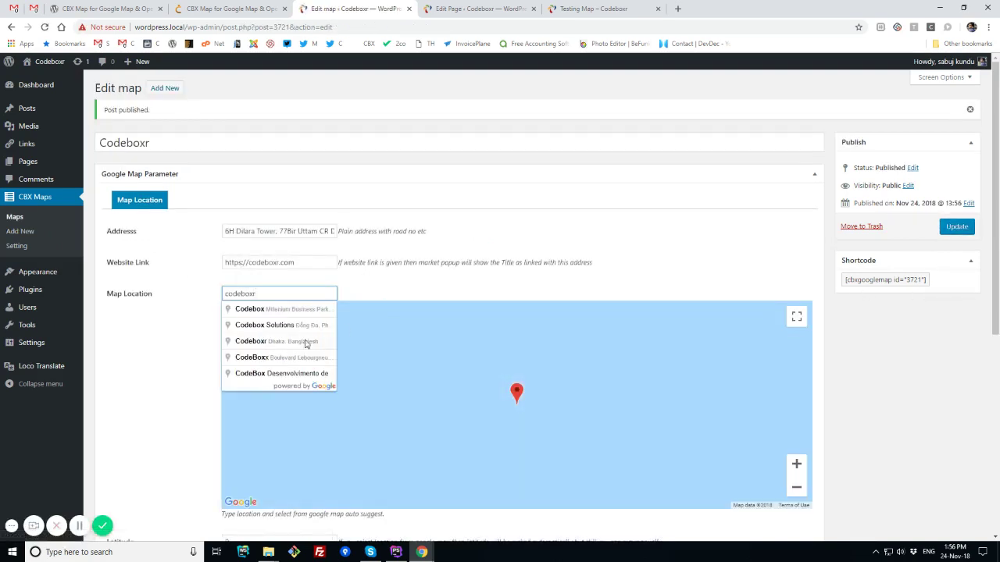
{"action": "left_click", "coordinate": [273, 346]}
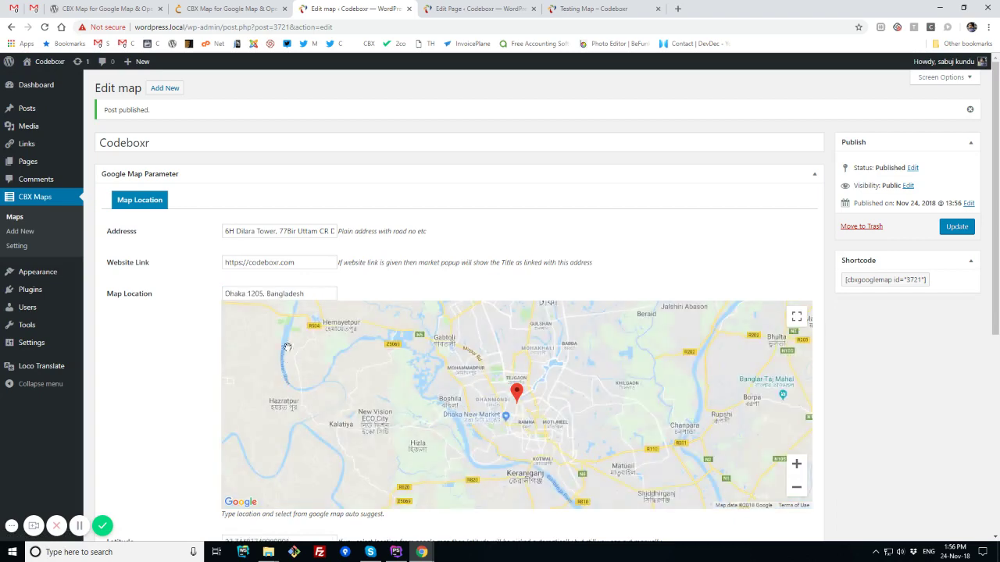
{"action": "left_click", "coordinate": [796, 464]}
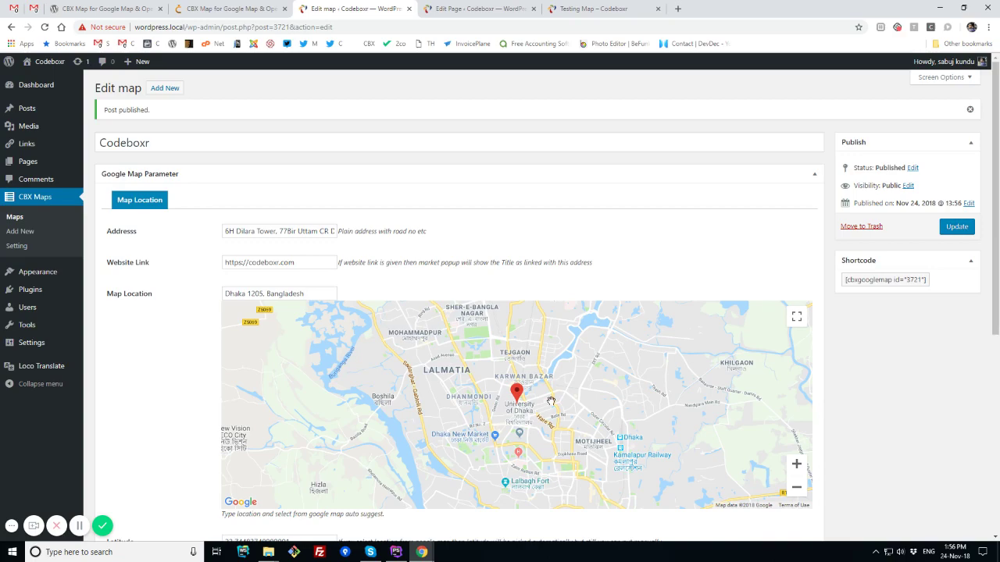
{"action": "left_click", "coordinate": [796, 464]}
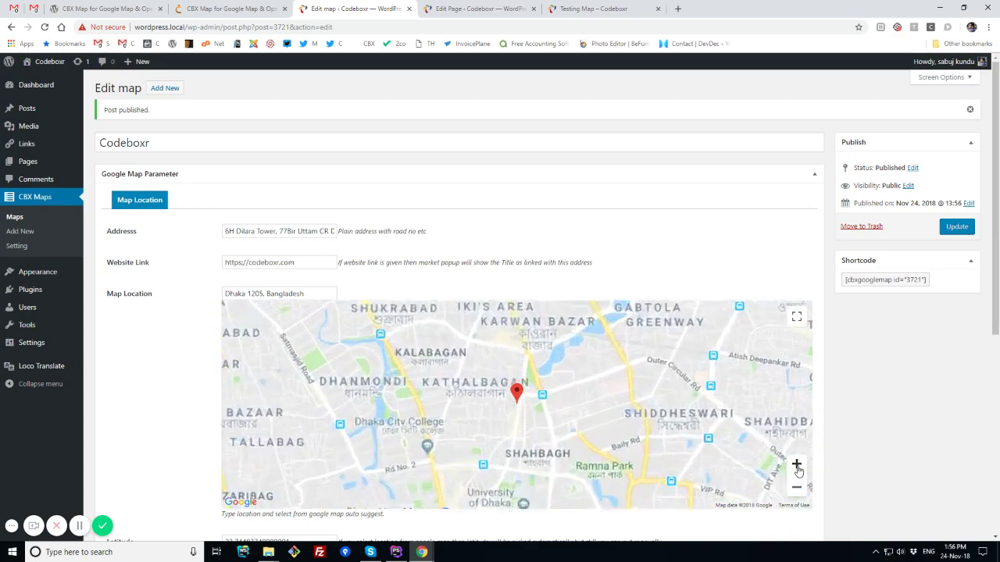
{"action": "left_click", "coordinate": [796, 465]}
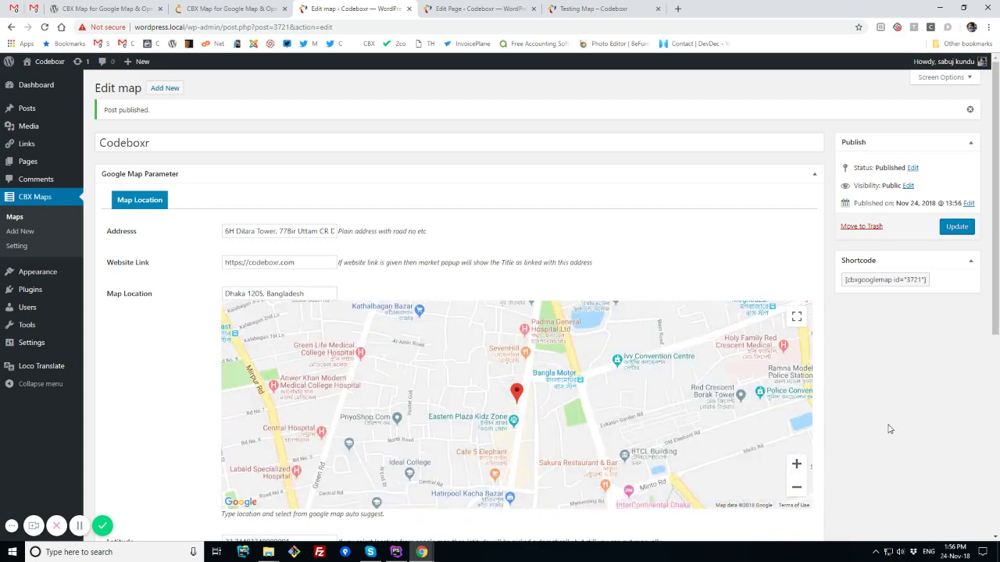
Examine the map's location, coordinate and display fields, and zoom out one level and back in to test the Zoom Level field.
{"action": "scroll", "coordinate": [889, 429], "scroll_direction": "down", "scroll_amount": 2}
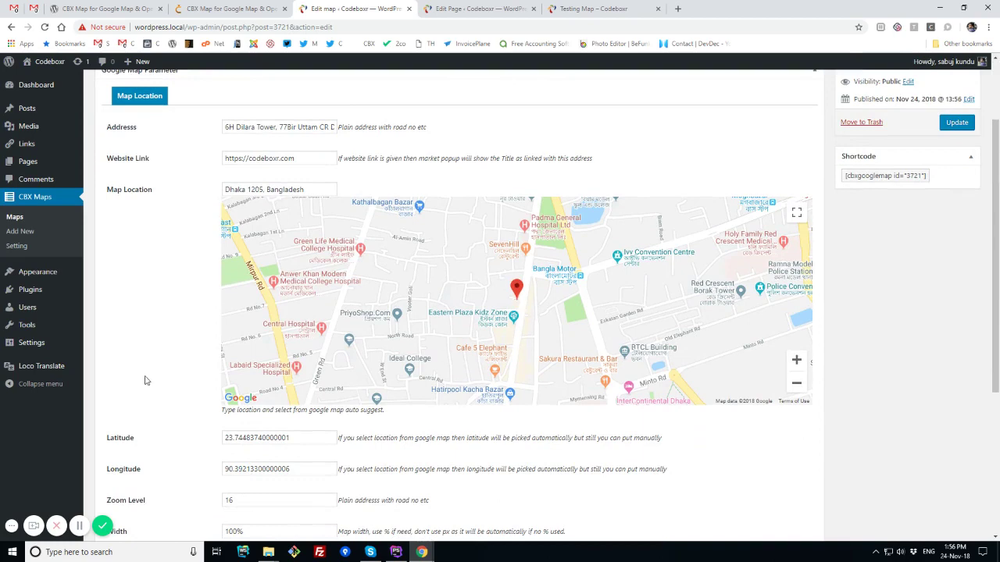
{"action": "scroll", "coordinate": [187, 297], "scroll_direction": "up", "scroll_amount": 2}
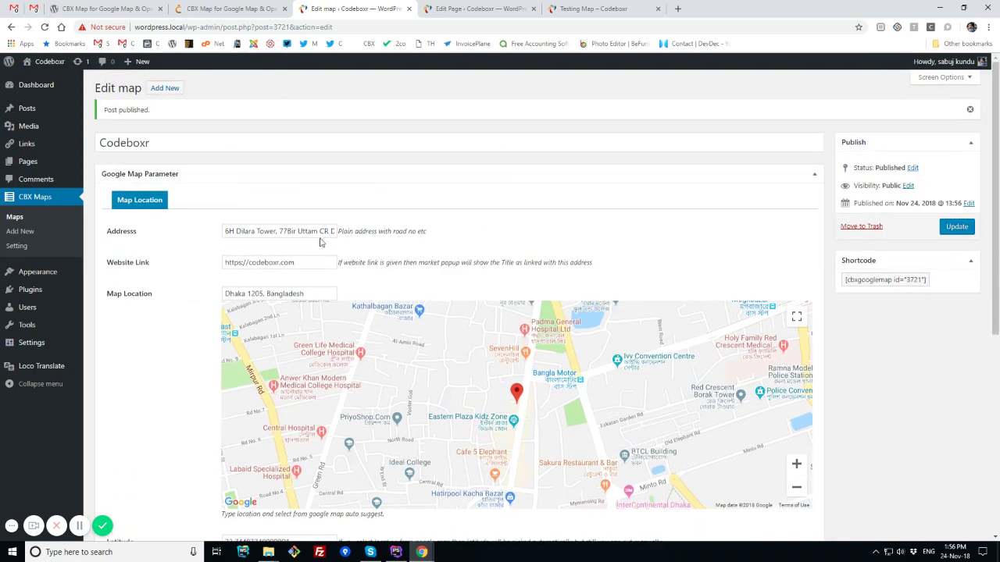
{"action": "scroll", "coordinate": [142, 414], "scroll_direction": "down", "scroll_amount": 6}
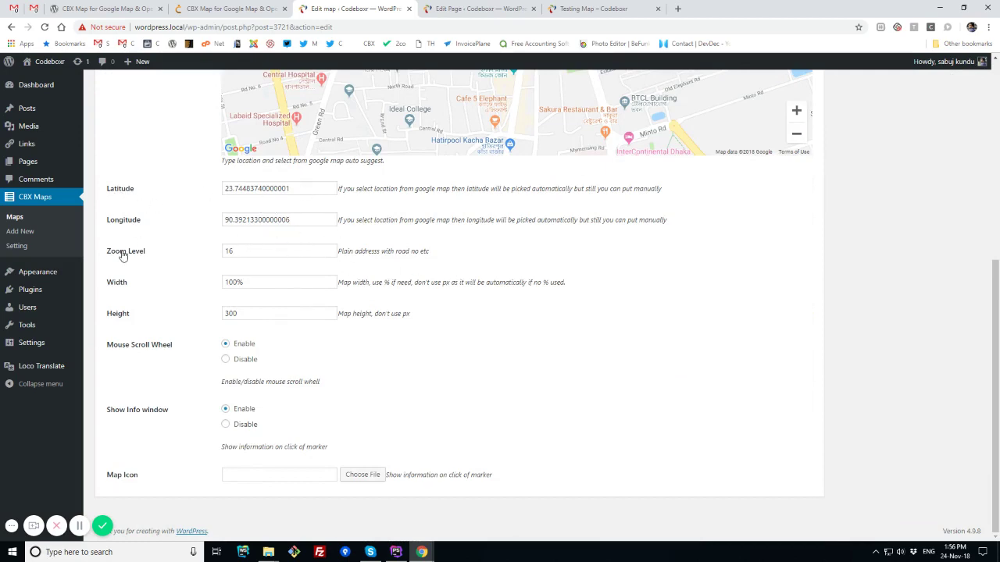
{"action": "scroll", "coordinate": [745, 251], "scroll_direction": "up", "scroll_amount": 3}
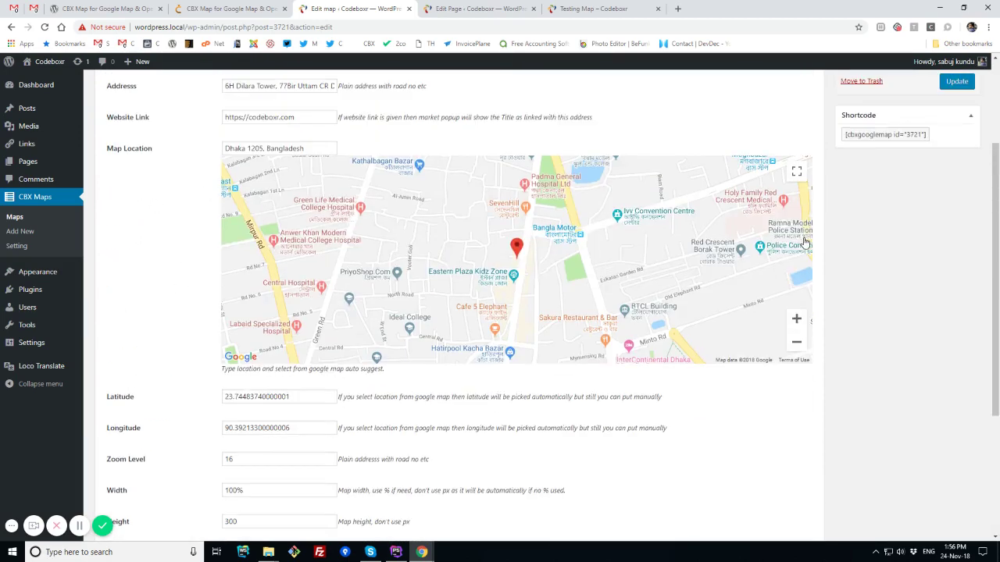
{"action": "left_click", "coordinate": [796, 345]}
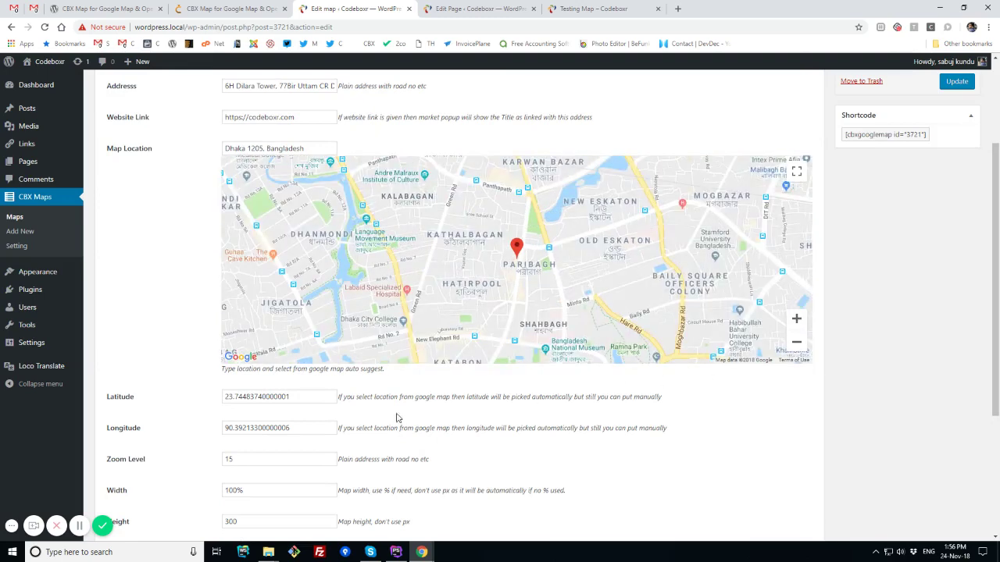
{"action": "left_click", "coordinate": [797, 319]}
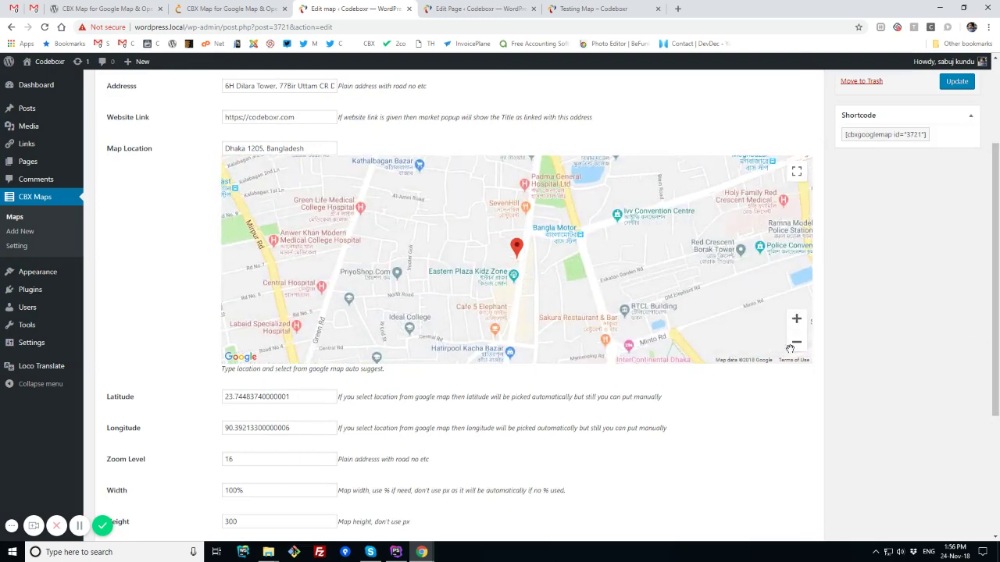
Use the red map marker image from the media library as the Codeboxr map's icon, and update the map.
{"action": "scroll", "coordinate": [246, 410], "scroll_direction": "down", "scroll_amount": 3}
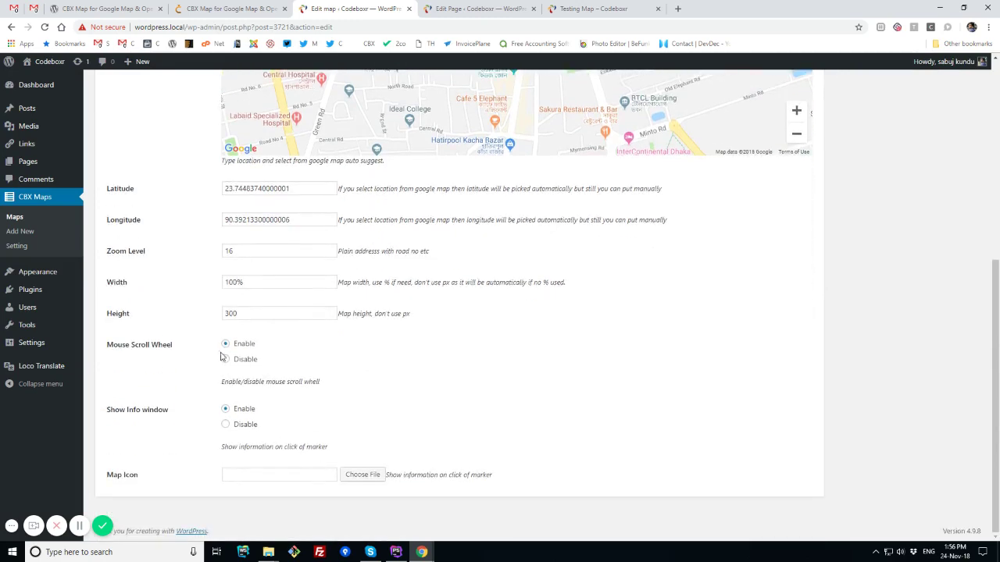
{"action": "left_click", "coordinate": [364, 476]}
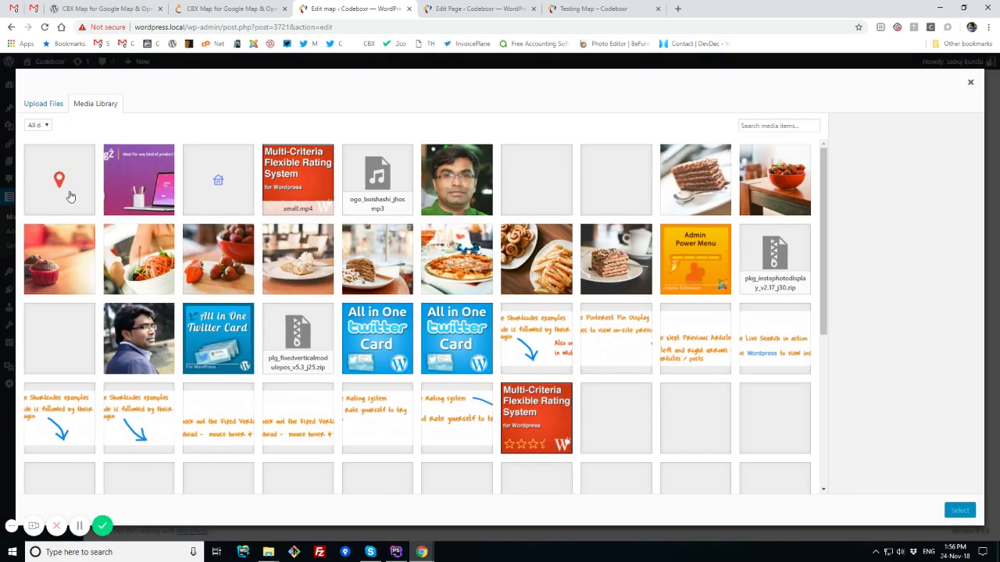
{"action": "left_click", "coordinate": [62, 189]}
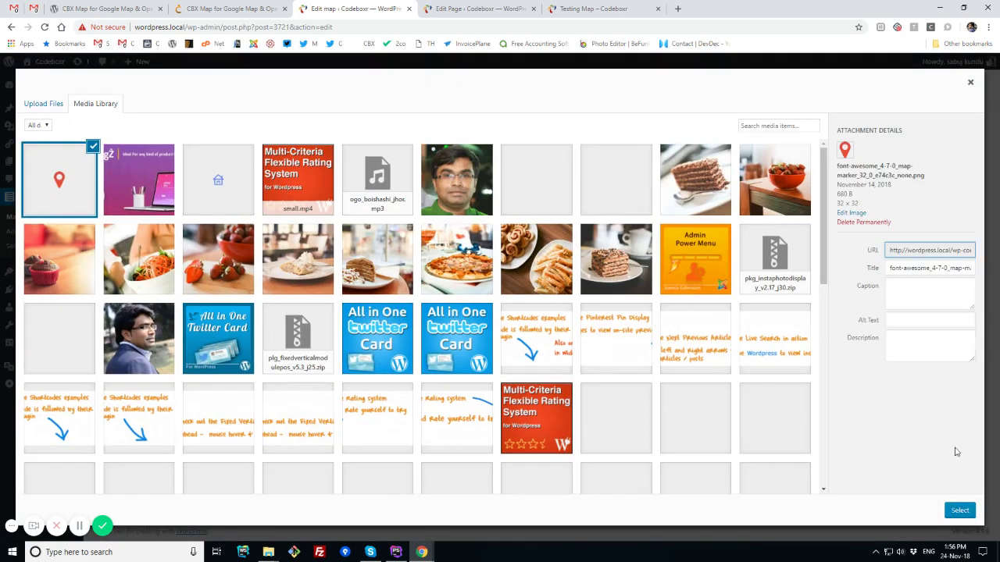
{"action": "left_click", "coordinate": [956, 514]}
{"action": "scroll", "coordinate": [959, 389], "scroll_direction": "up", "scroll_amount": 5}
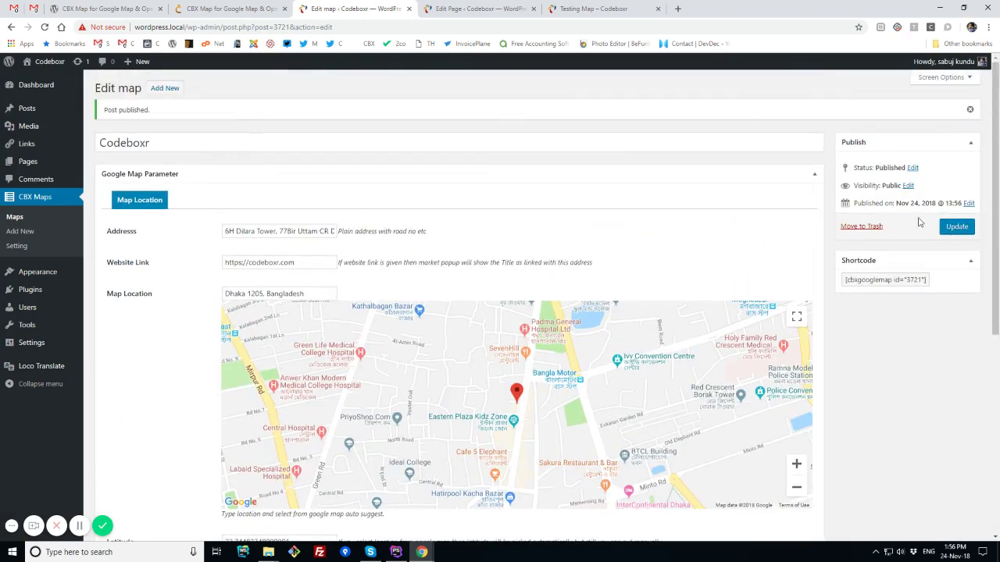
{"action": "left_click", "coordinate": [956, 226]}
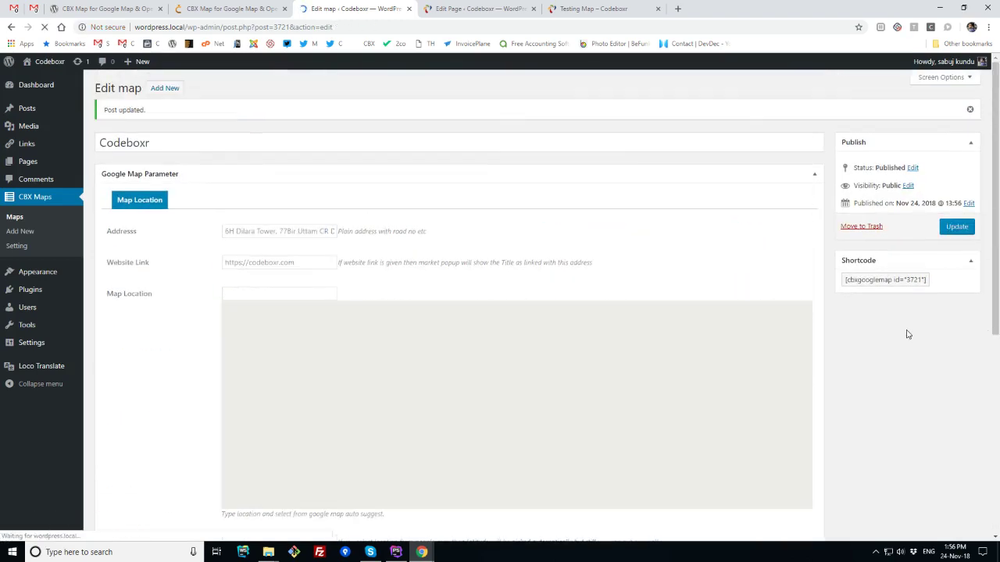
Copy the new Codeboxr map's shortcode and replace the Testing Map page content with [cbxgooglemap id="3721"].
{"action": "left_click", "coordinate": [894, 285]}
{"action": "key", "text": "ctrl+c"}
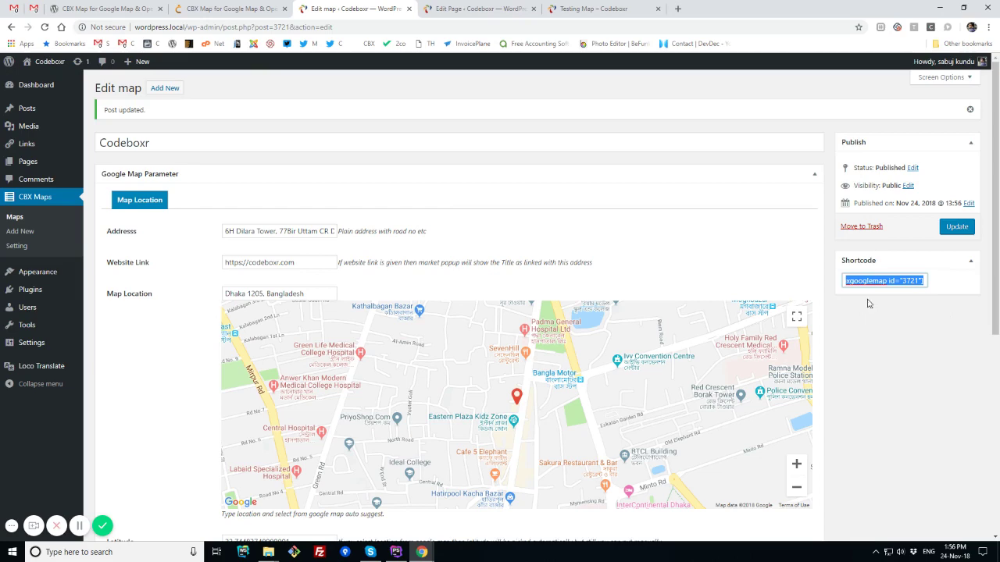
{"action": "left_click", "coordinate": [453, 6]}
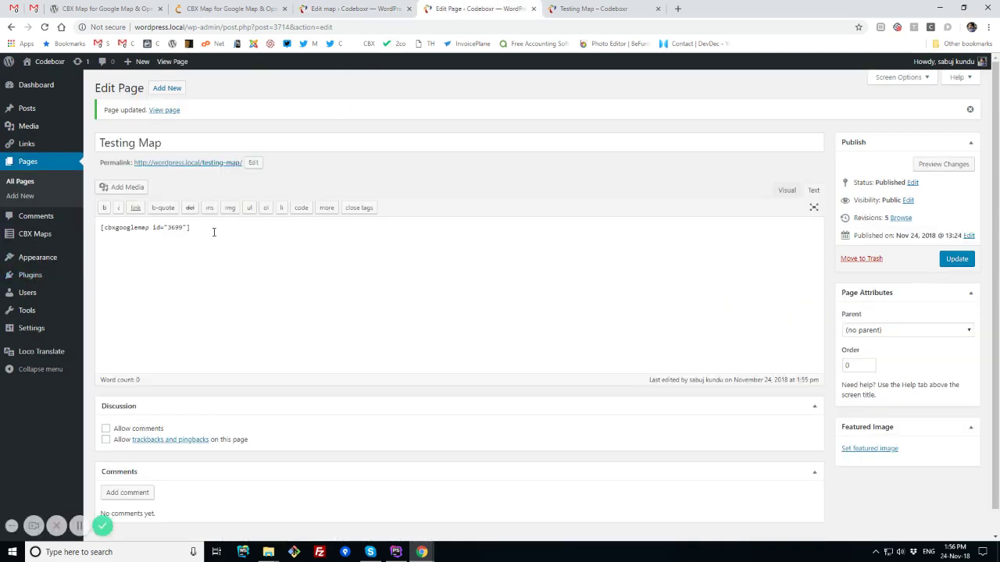
{"action": "left_click_drag", "start_coordinate": [214, 230], "coordinate": [39, 216]}
{"action": "key", "text": "ctrl+v"}
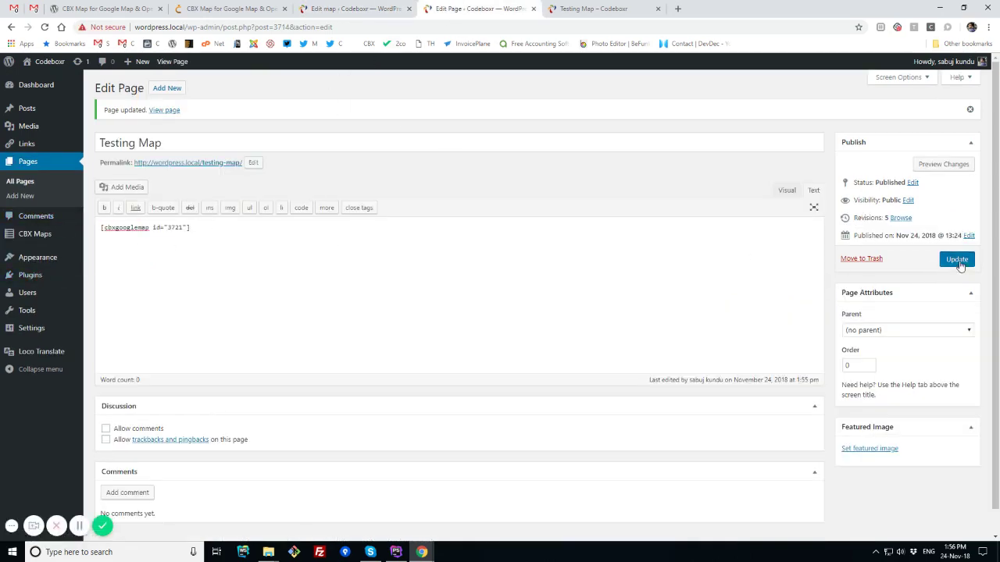
Update the Testing Map page and reload its published view to check the Codeboxr map.
{"action": "left_click", "coordinate": [956, 259]}
{"action": "left_click", "coordinate": [557, 7]}
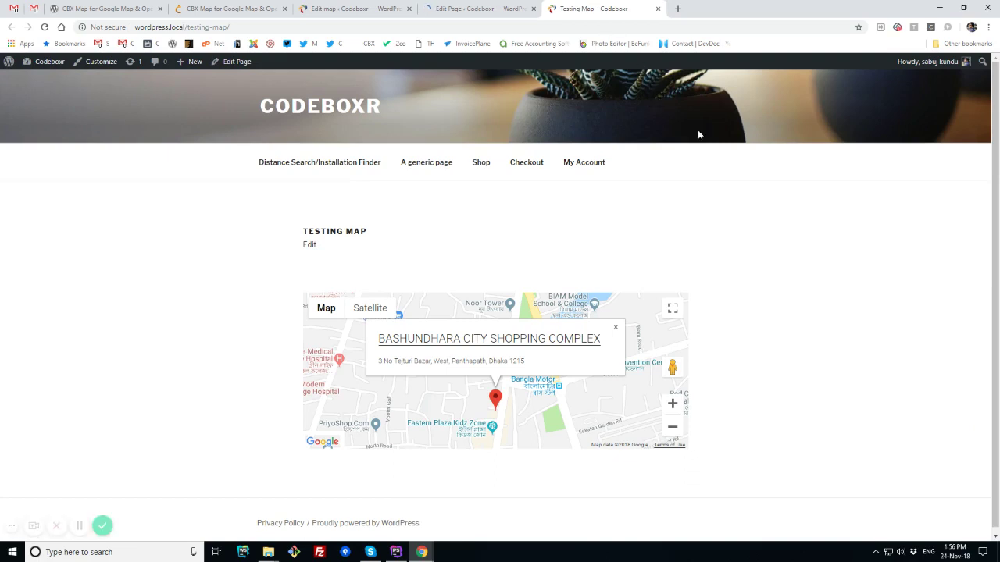
{"action": "key", "text": "F5"}
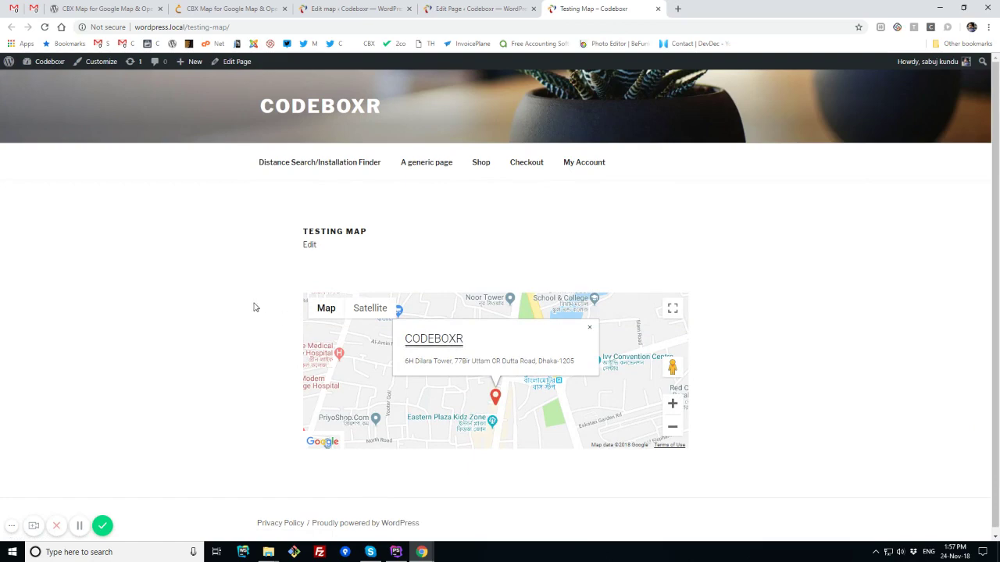
Set the CBX Maps map source to Openstreet Map(leafletjs), save the settings, and reload the published Testing Map page.
{"action": "left_click", "coordinate": [328, 8]}
{"action": "left_click", "coordinate": [16, 247]}
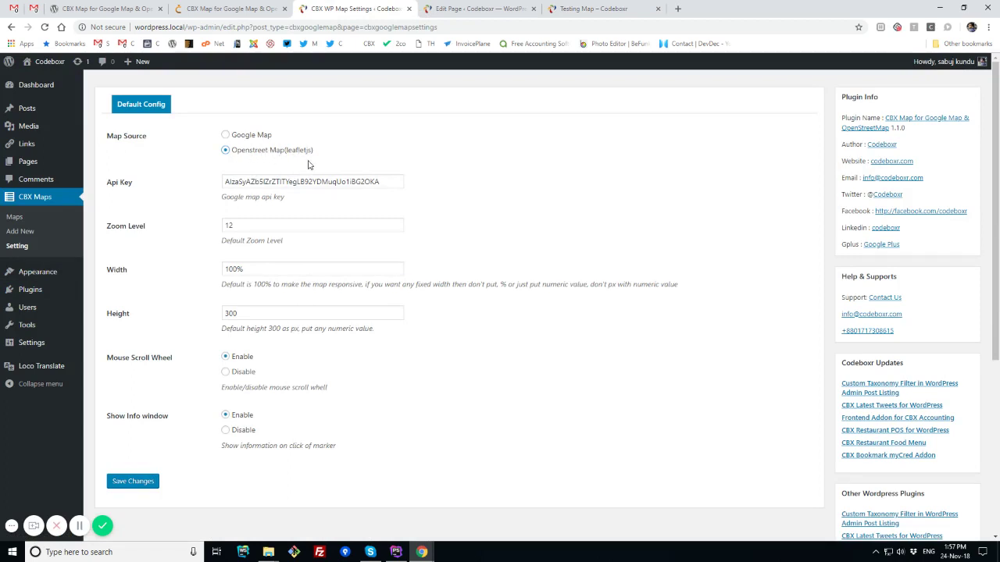
{"action": "left_click", "coordinate": [133, 481]}
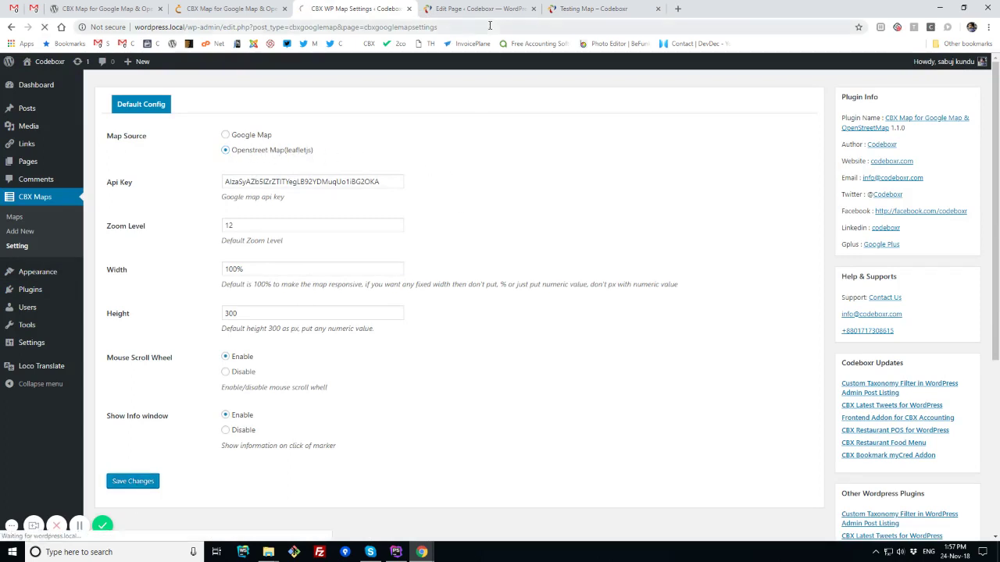
{"action": "left_click", "coordinate": [587, 8]}
{"action": "key", "text": "F5"}
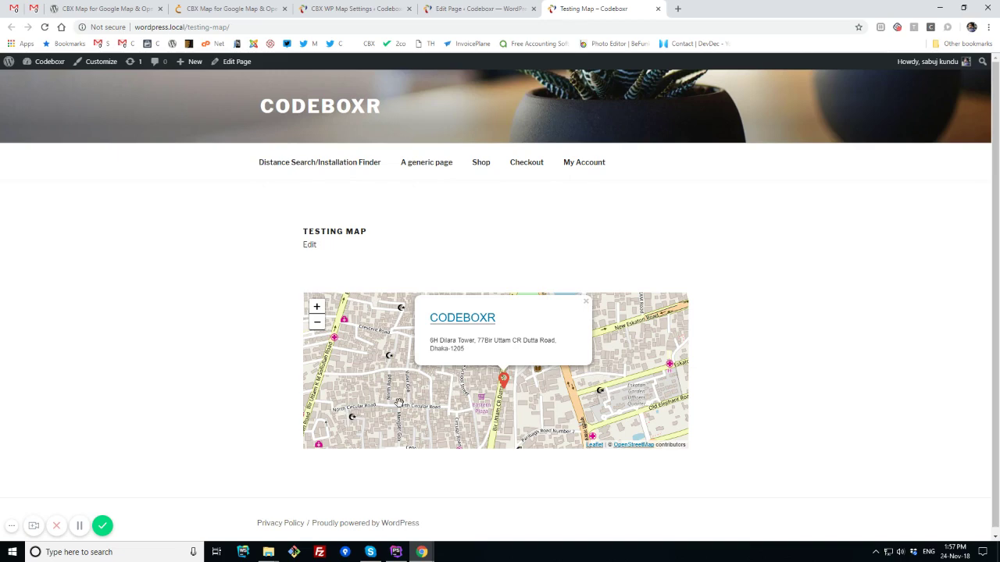
Open the Codeboxr map for editing from the CBX Maps list.
{"action": "left_click", "coordinate": [456, 8]}
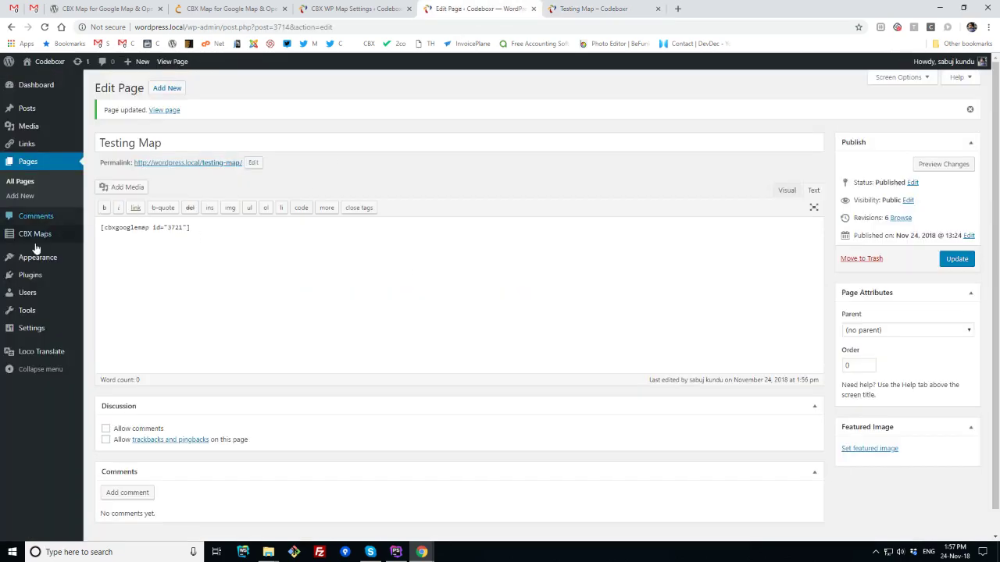
{"action": "left_click", "coordinate": [395, 6]}
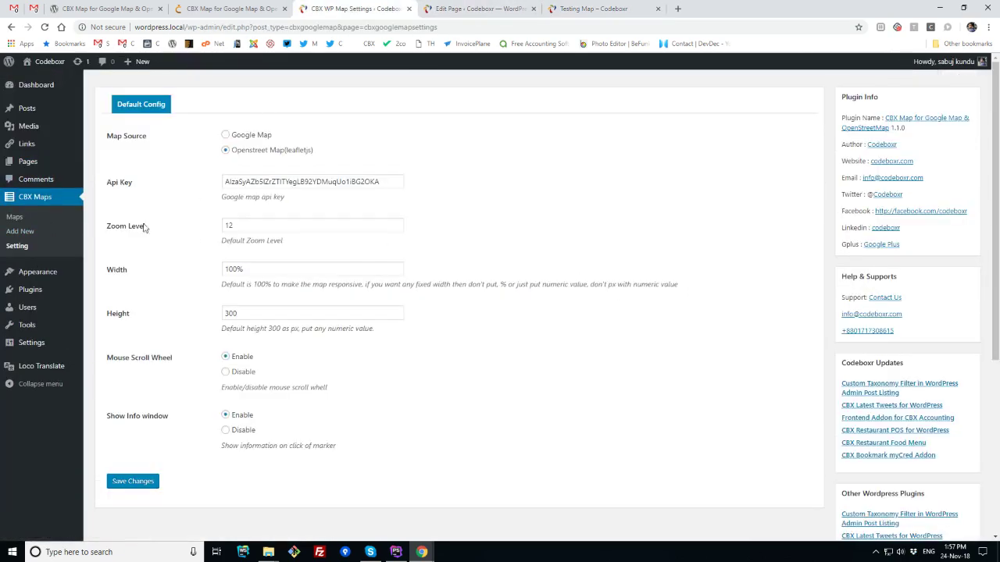
{"action": "left_click", "coordinate": [15, 217]}
{"action": "left_click", "coordinate": [148, 161]}
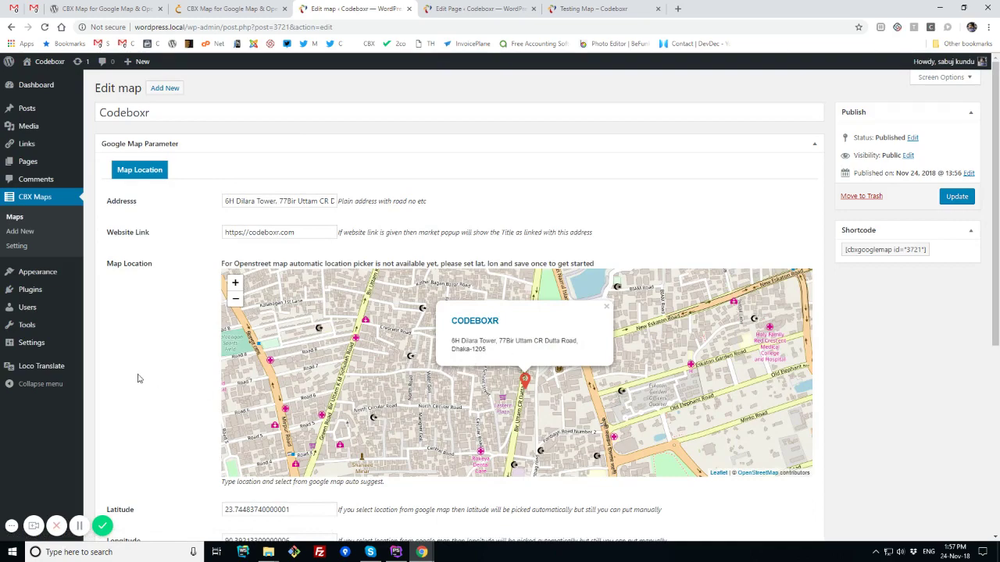
Move the Codeboxr marker west to about latitude 23.7442 and longitude 90.3878, and update the map.
{"action": "scroll", "coordinate": [141, 351], "scroll_direction": "down", "scroll_amount": 3}
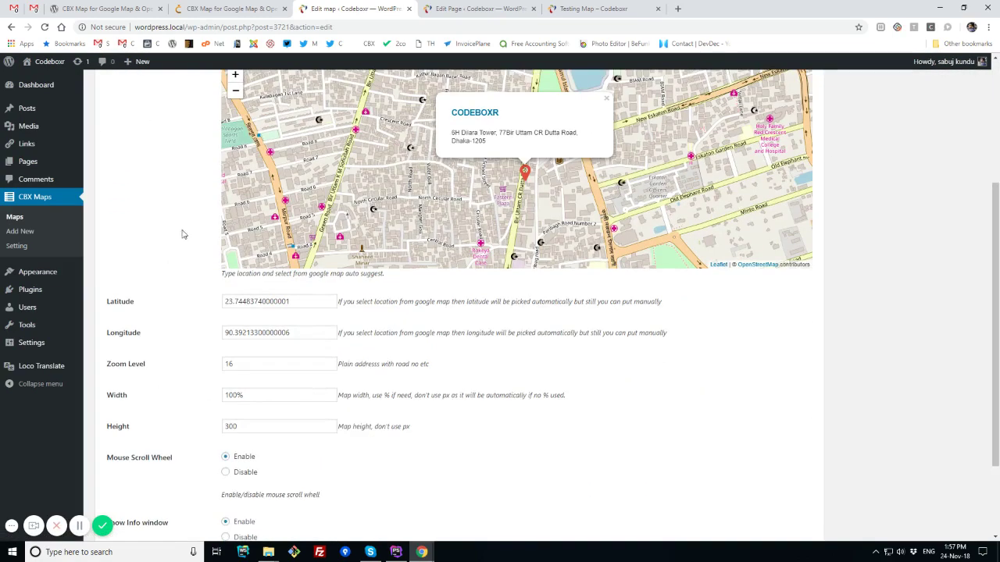
{"action": "scroll", "coordinate": [182, 235], "scroll_direction": "up", "scroll_amount": 2}
{"action": "left_click", "coordinate": [234, 199]}
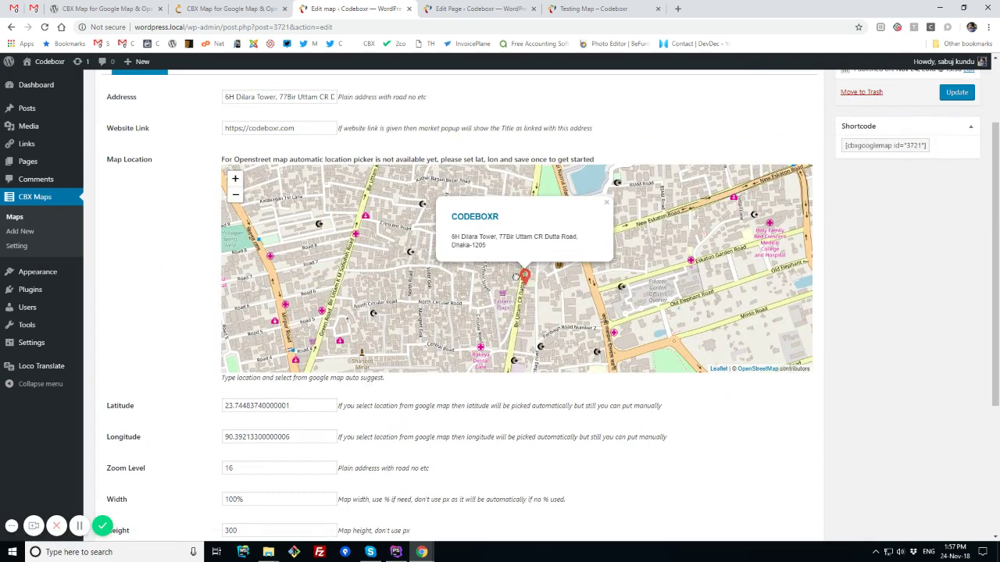
{"action": "mouse_move", "coordinate": [515, 278]}
{"action": "left_mouse_down"}
{"action": "mouse_move", "coordinate": [400, 281]}
{"action": "mouse_move", "coordinate": [414, 295]}
{"action": "left_mouse_up"}
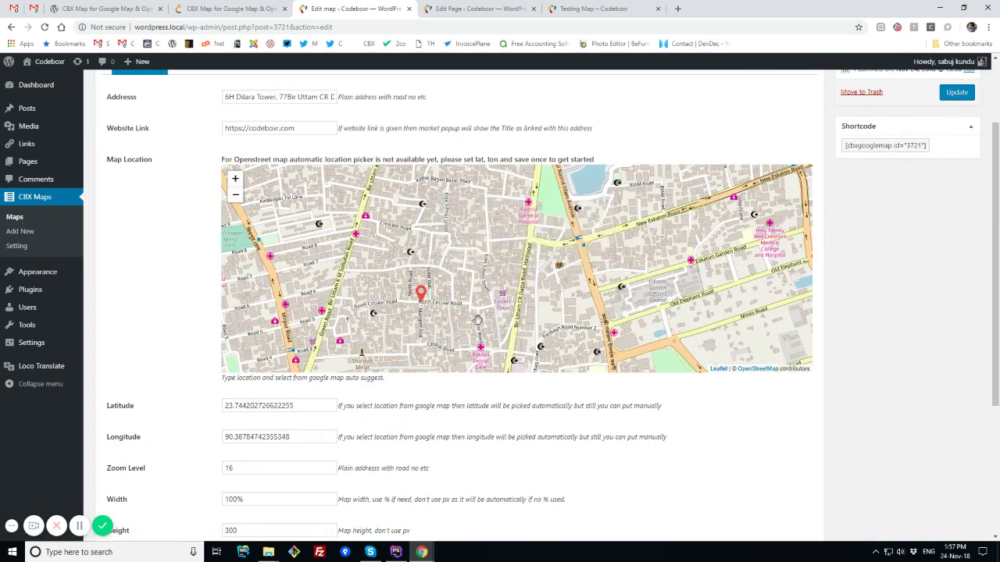
{"action": "left_click", "coordinate": [421, 298]}
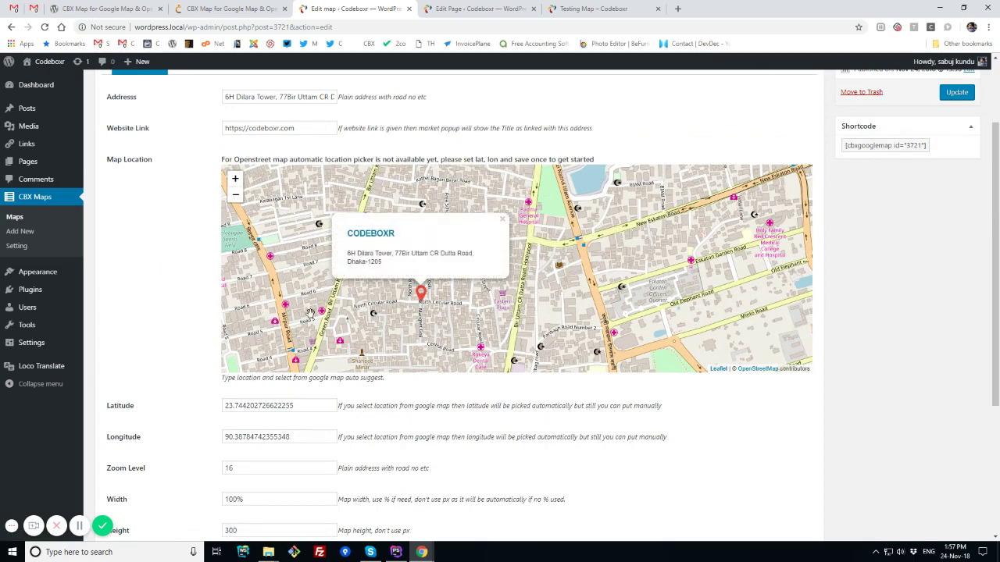
{"action": "left_click", "coordinate": [377, 350]}
{"action": "scroll", "coordinate": [934, 338], "scroll_direction": "down", "scroll_amount": 2}
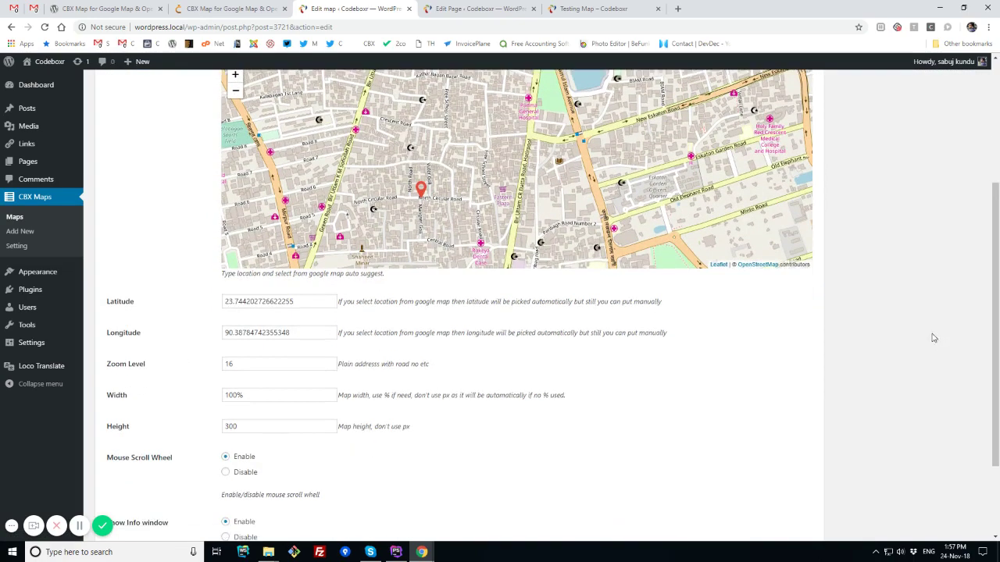
{"action": "scroll", "coordinate": [933, 338], "scroll_direction": "up", "scroll_amount": 3}
{"action": "left_click", "coordinate": [956, 195]}
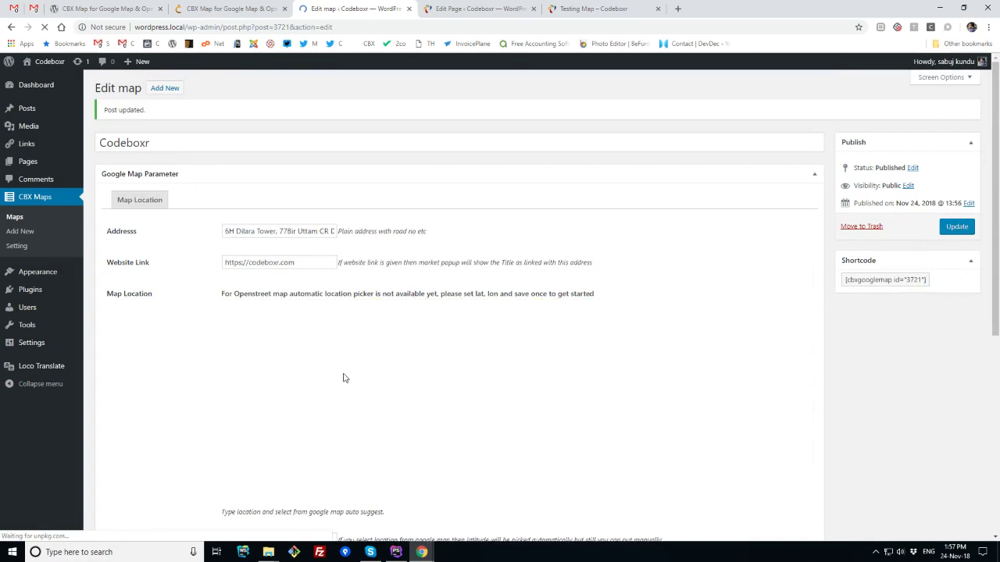
Reload the published Testing Map page to check the marker's new location.
{"action": "key", "text": "ctrl+Tab"}
{"action": "key", "text": "ctrl+Tab"}
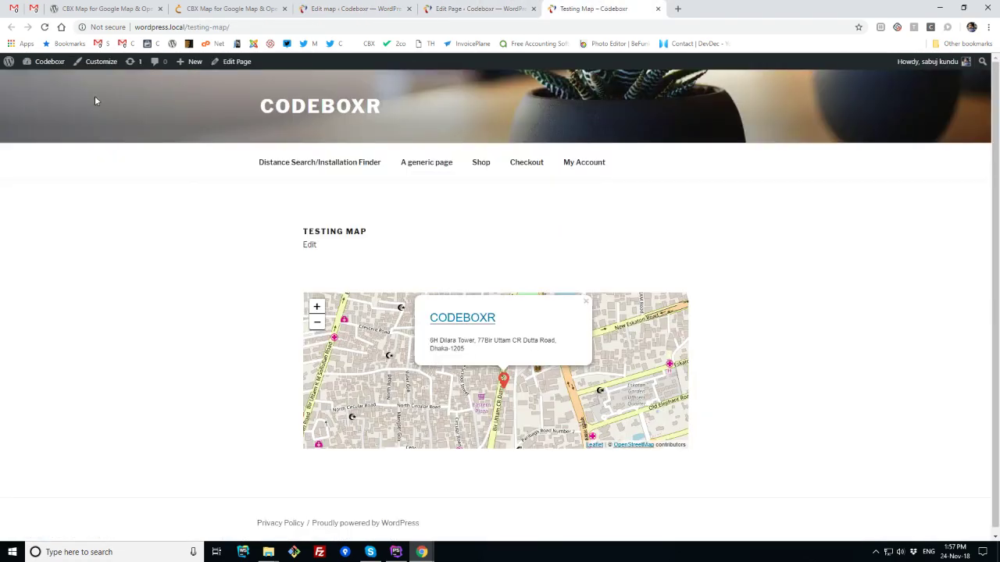
{"action": "left_click", "coordinate": [44, 27]}
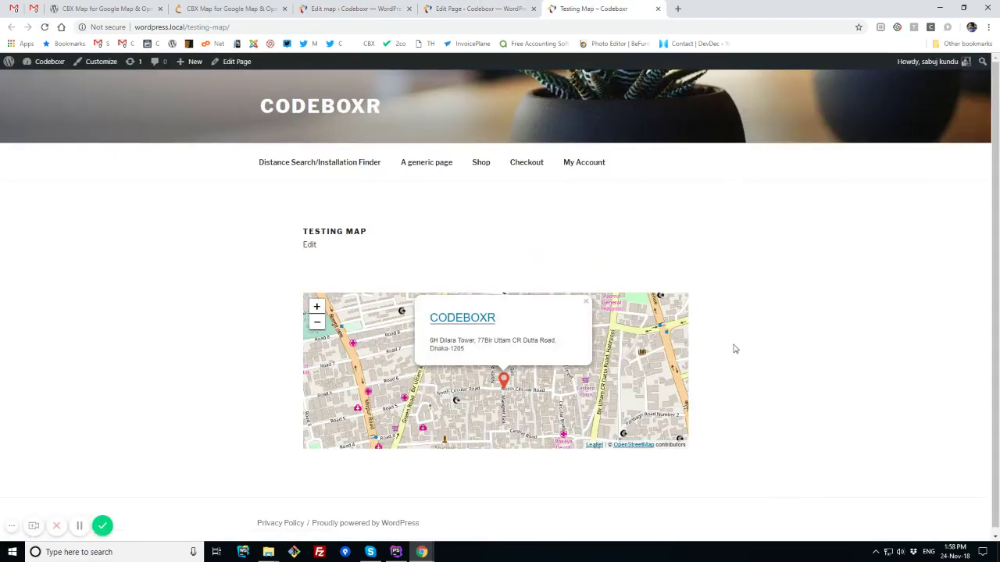